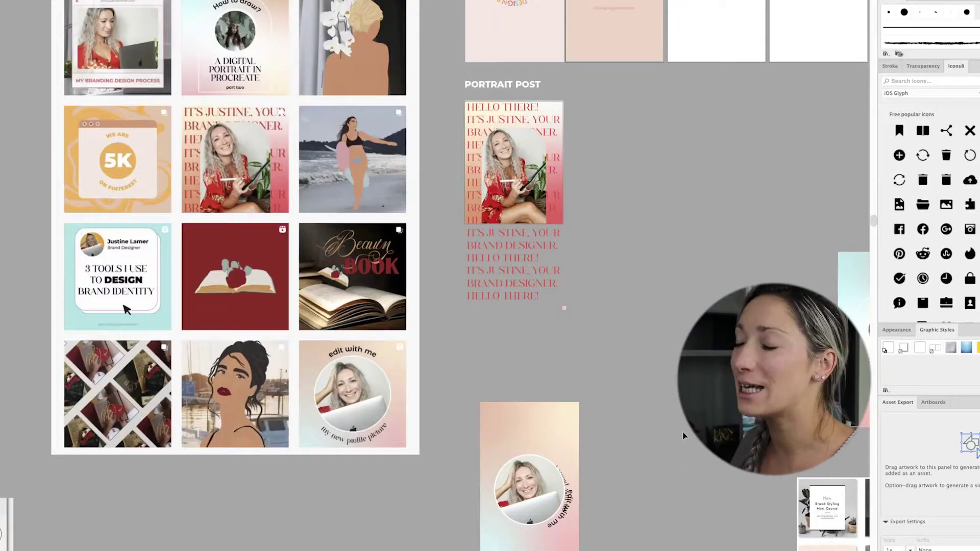
Examine the brand board's logo variations, colour palette and list of post types.
key("ctrl+minus")
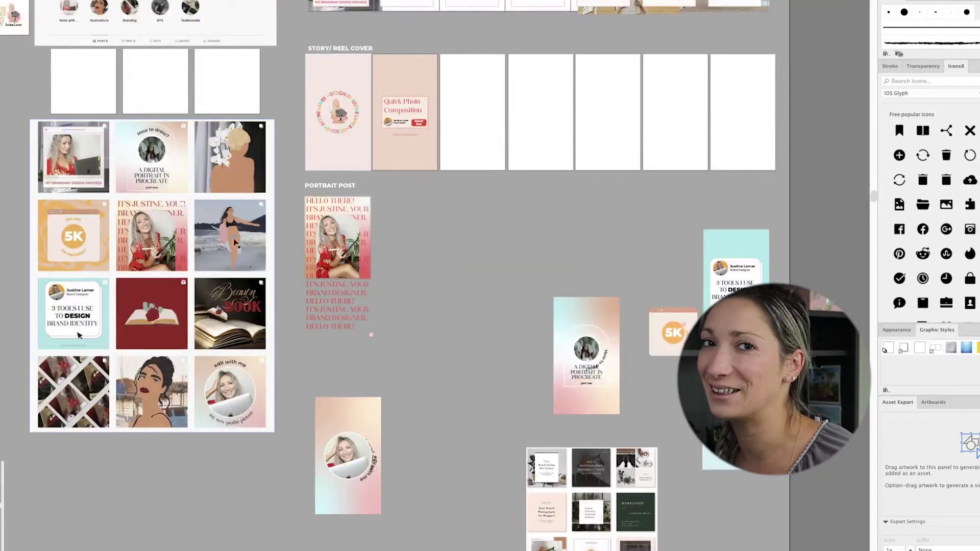
left_click_drag(396, 330, 549, 437)
key("ctrl+minus")
key("ctrl+minus")
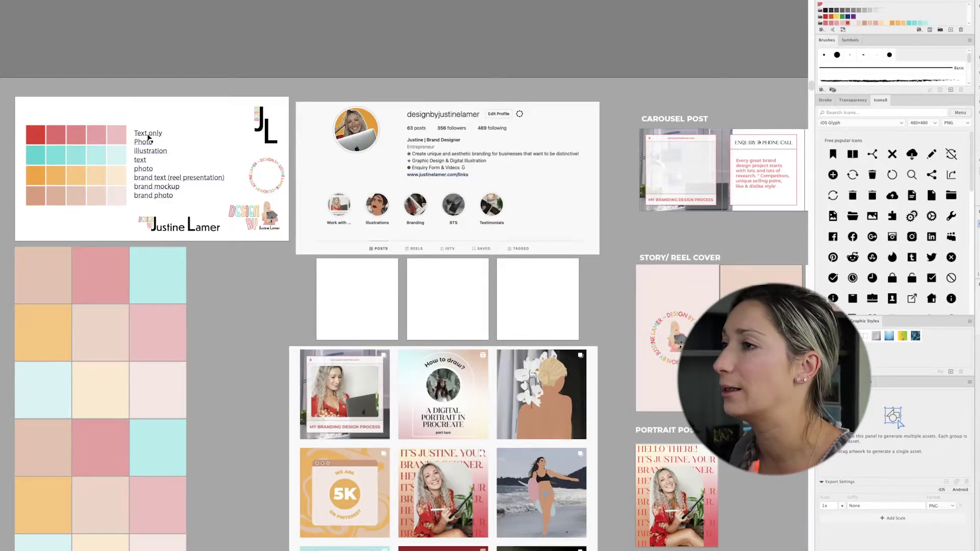
left_click(282, 173)
left_click(271, 134)
left_click(273, 214)
left_click(193, 238)
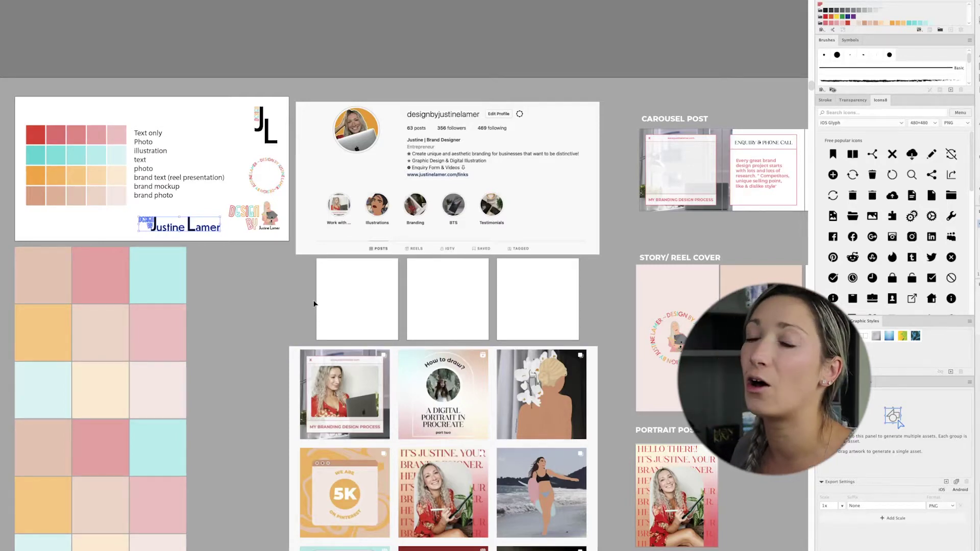
left_click(36, 135)
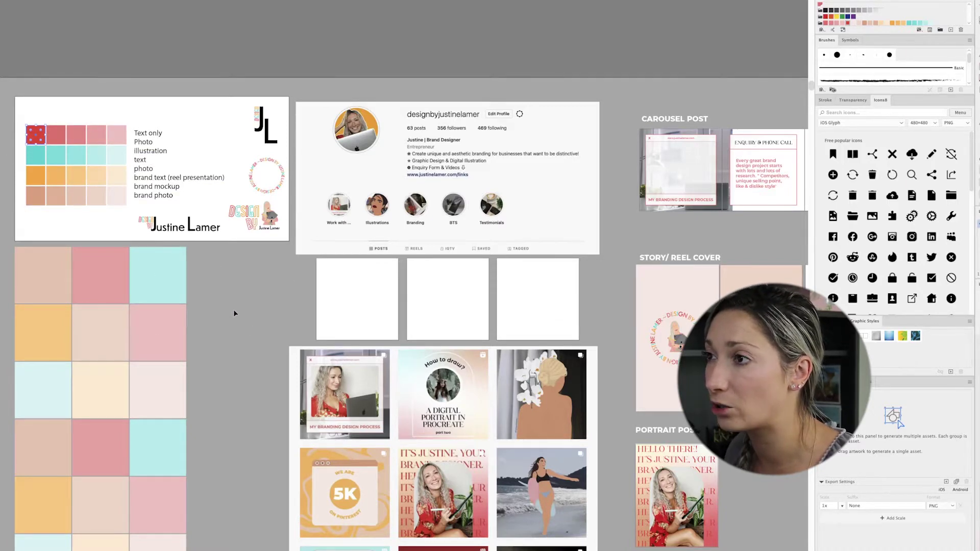
Examine the planned feed colour grid of pastel squares alongside the existing Instagram posts.
scroll(234, 312, "down", 3)
scroll(235, 312, "left", 1)
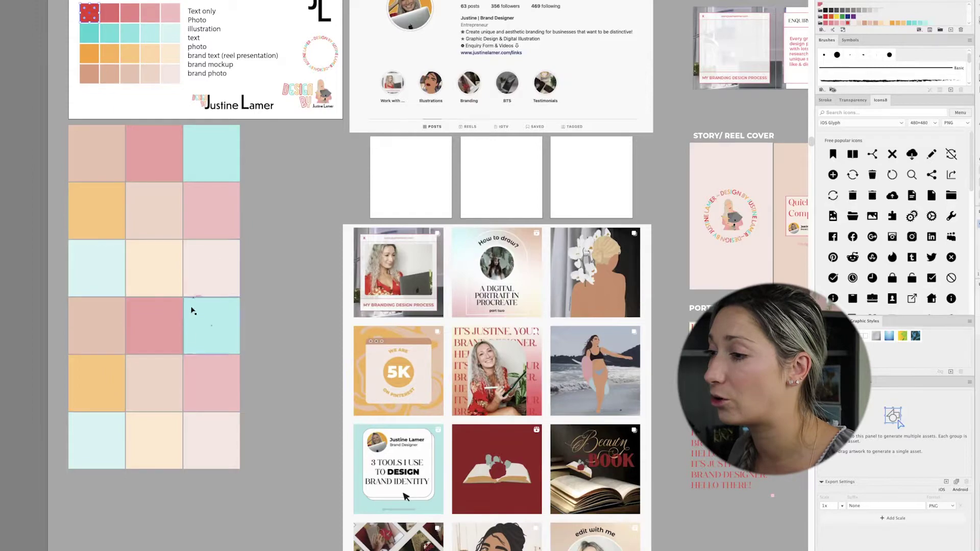
scroll(192, 311, "down", 5)
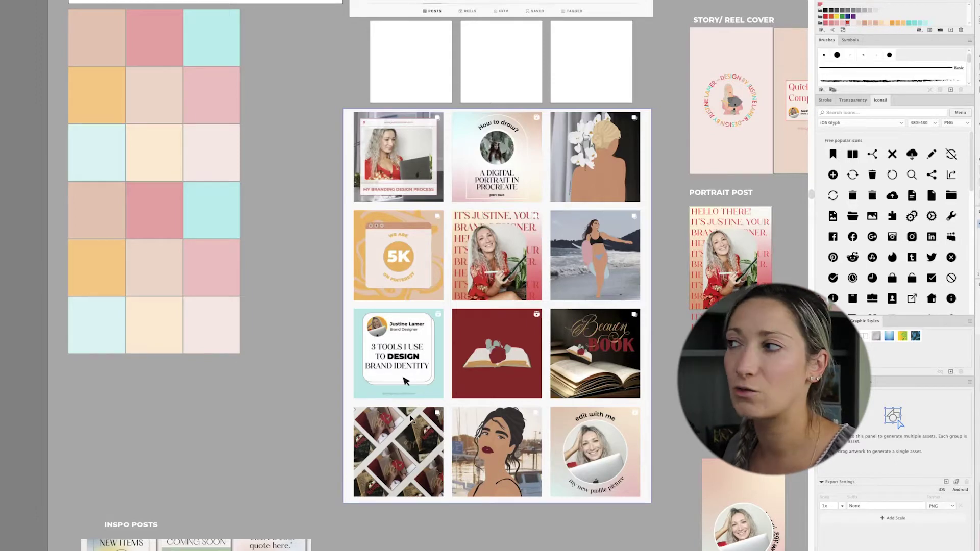
scroll(297, 201, "up", 1)
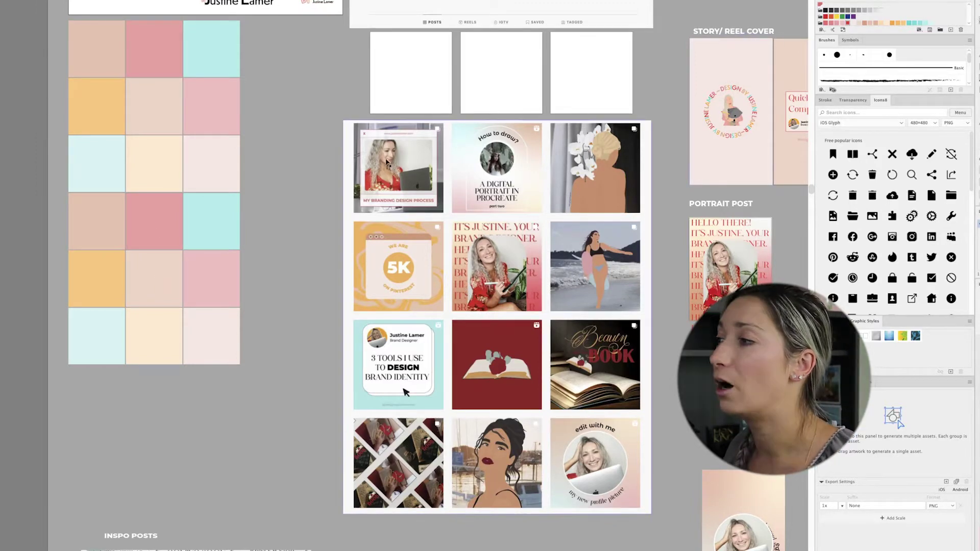
left_click(166, 209)
left_click(111, 223)
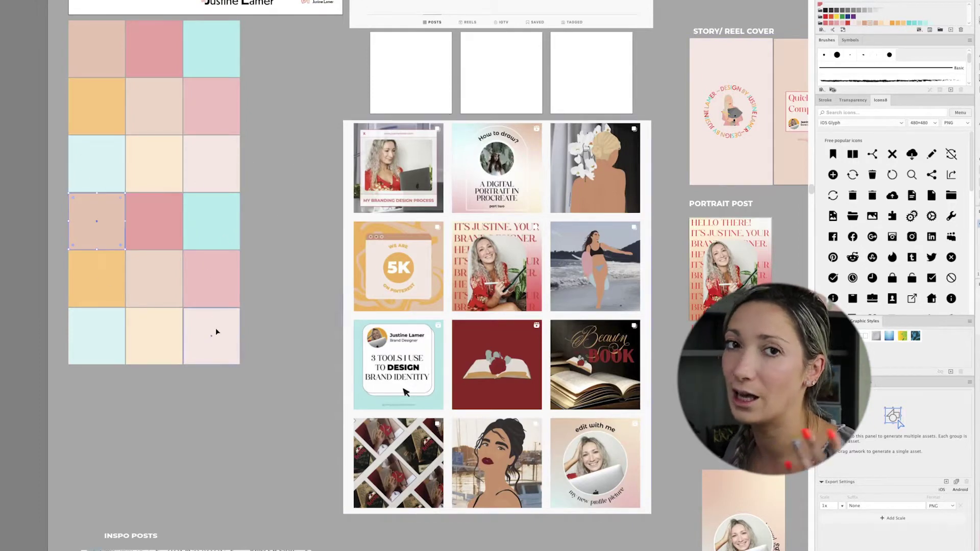
left_click(102, 326)
left_click(93, 288)
left_click(98, 223)
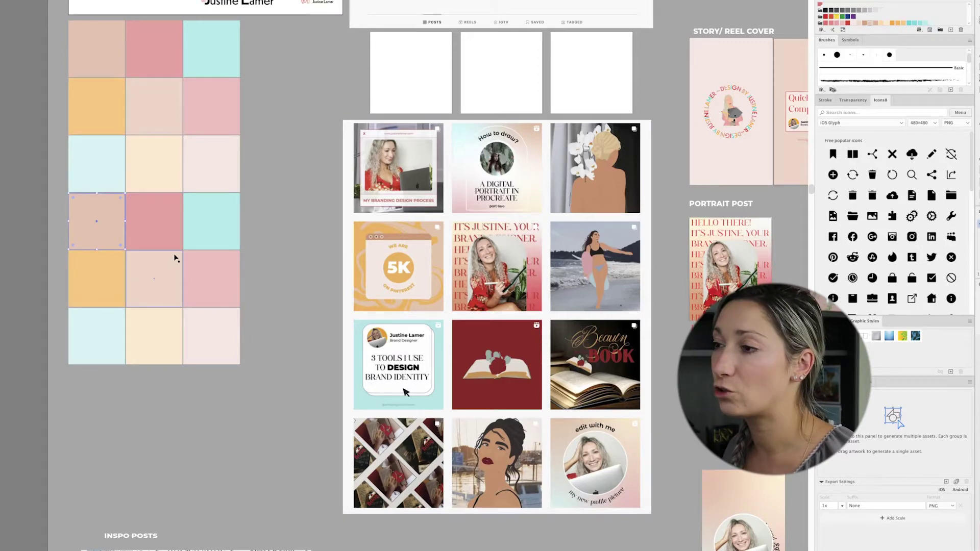
scroll(225, 332, "up", 1)
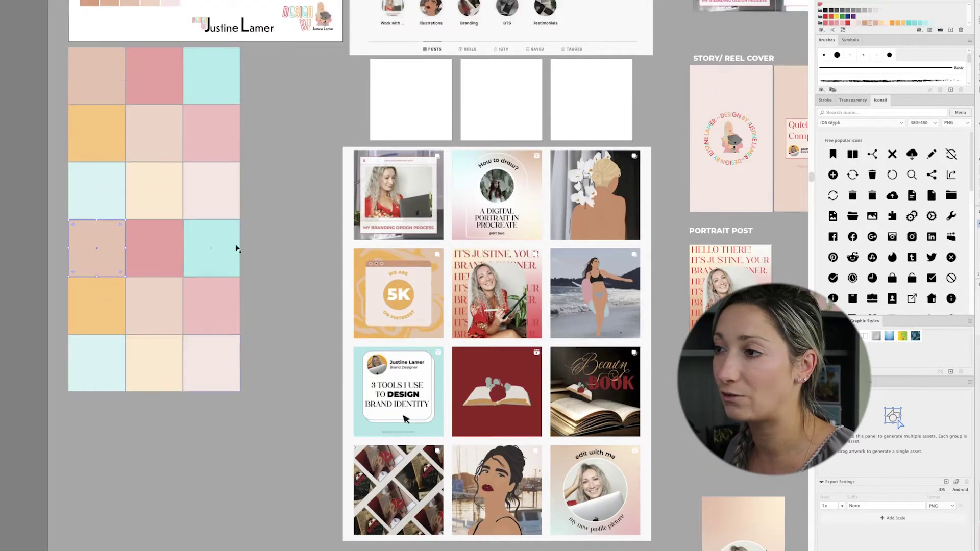
Examine the three blank post artboards against the Instagram profile header and the existing feed posts.
left_click_drag(307, 138, 185, 265)
scroll(187, 268, "down", 3)
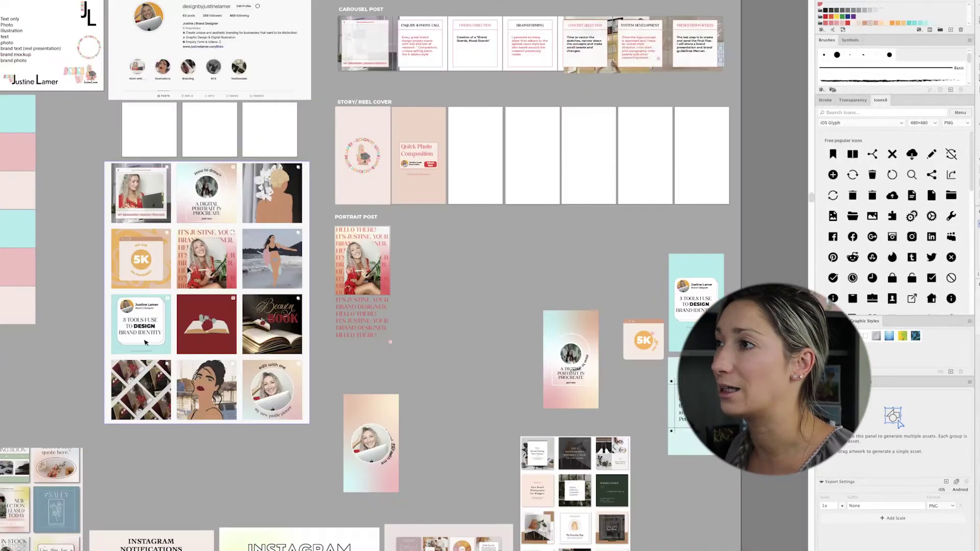
scroll(189, 272, "up", 2)
scroll(190, 276, "up", 1)
scroll(271, 471, "down", 3)
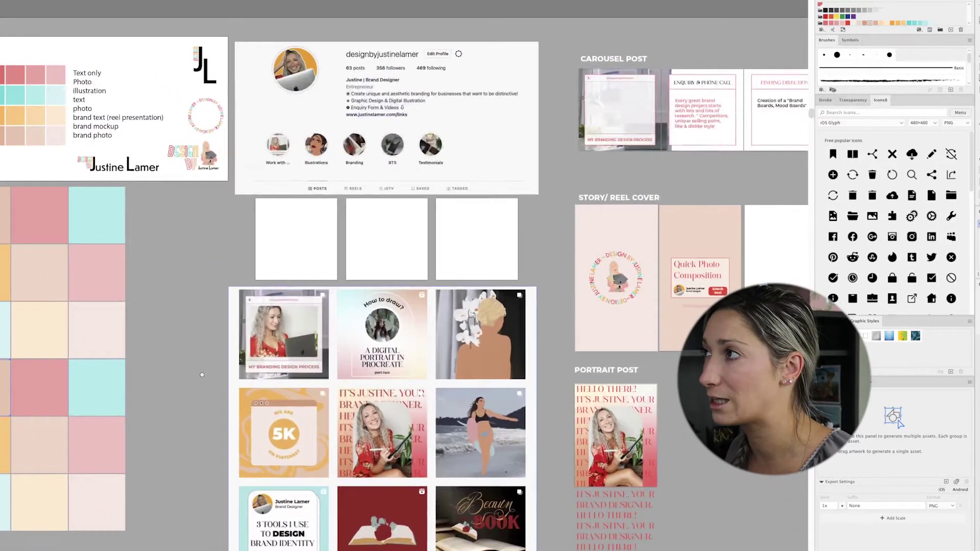
scroll(354, 235, "up", 3)
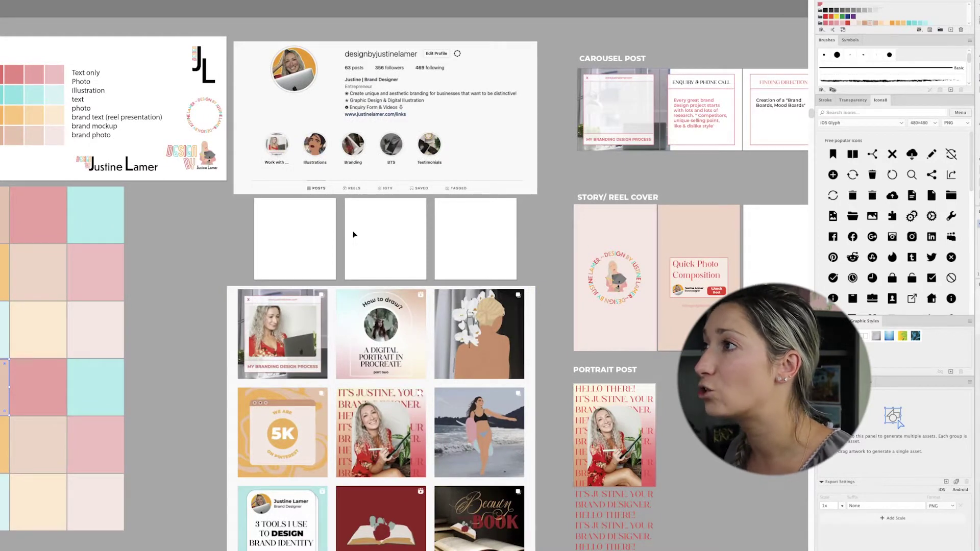
left_click_drag(209, 246, 203, 232)
scroll(187, 220, "down", 1)
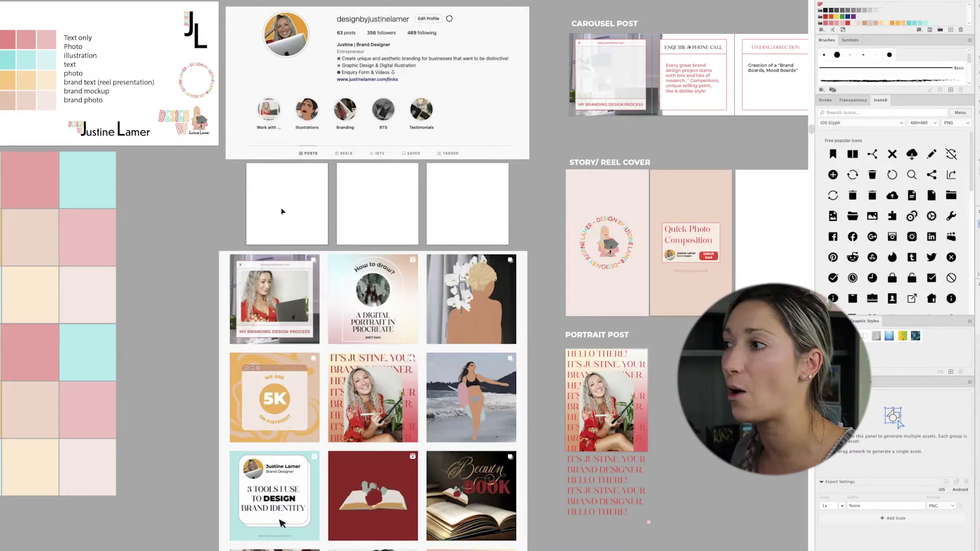
left_click_drag(160, 231, 147, 177)
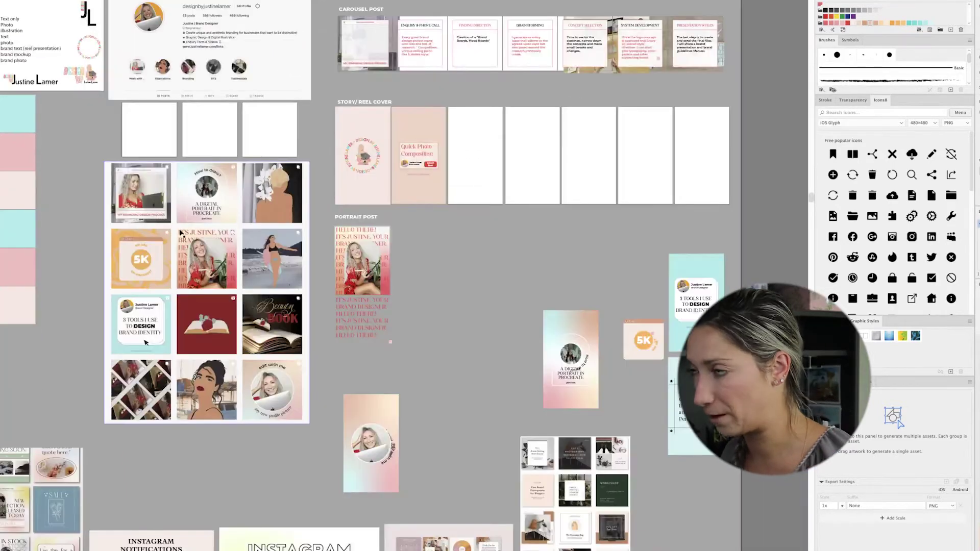
scroll(143, 230, "up", 1)
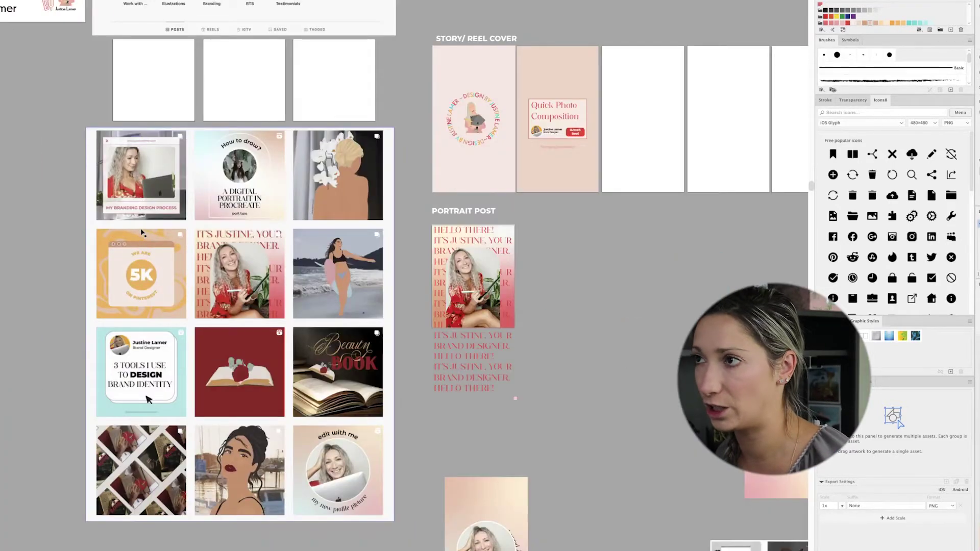
left_click_drag(56, 158, 119, 278)
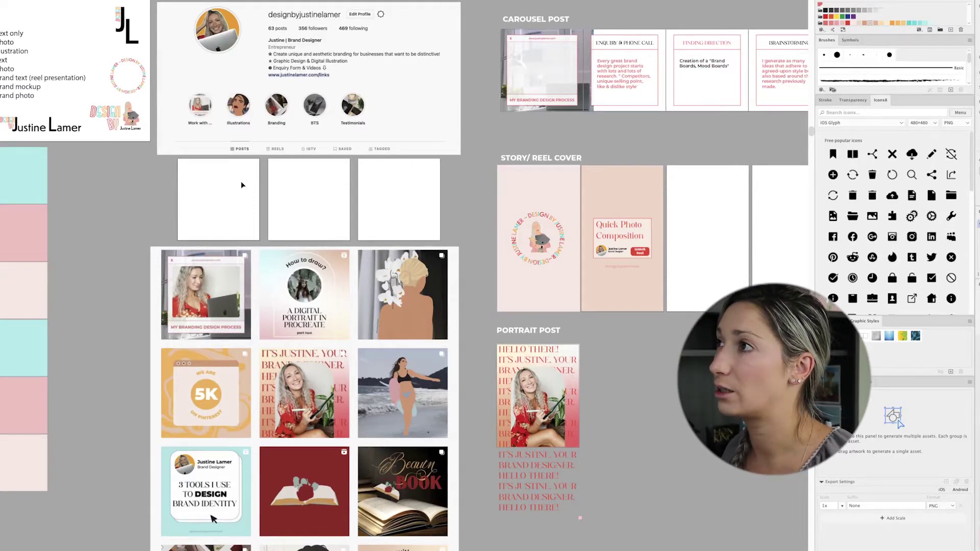
left_click_drag(112, 294, 125, 262)
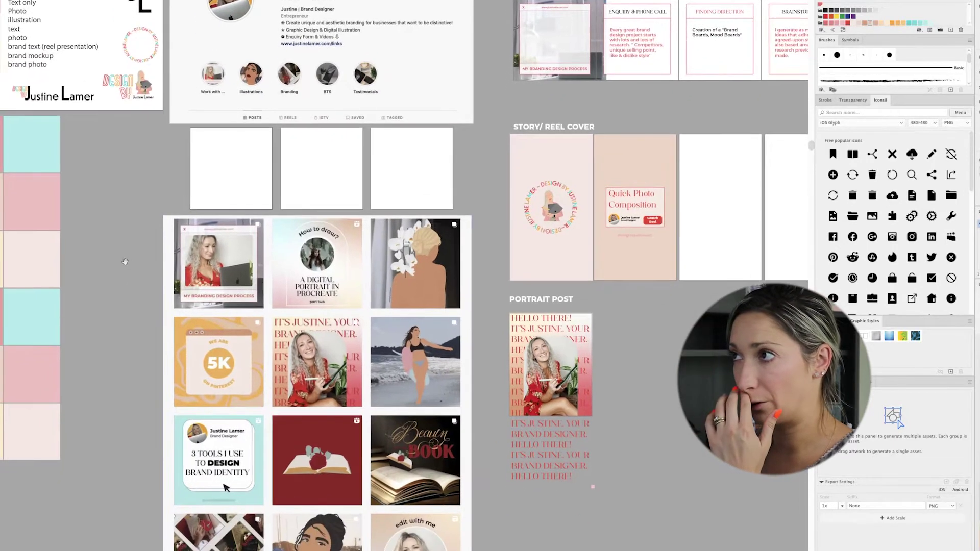
key("super+minus")
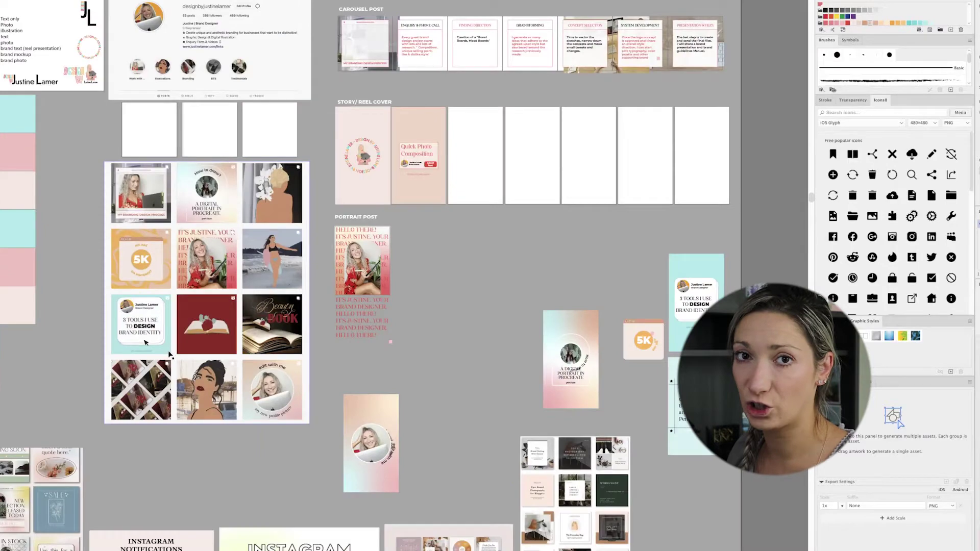
Delete the old Instagram profile header and feed screenshots around the three blank post artboards.
left_click_drag(215, 107, 314, 183)
key("shift+o")
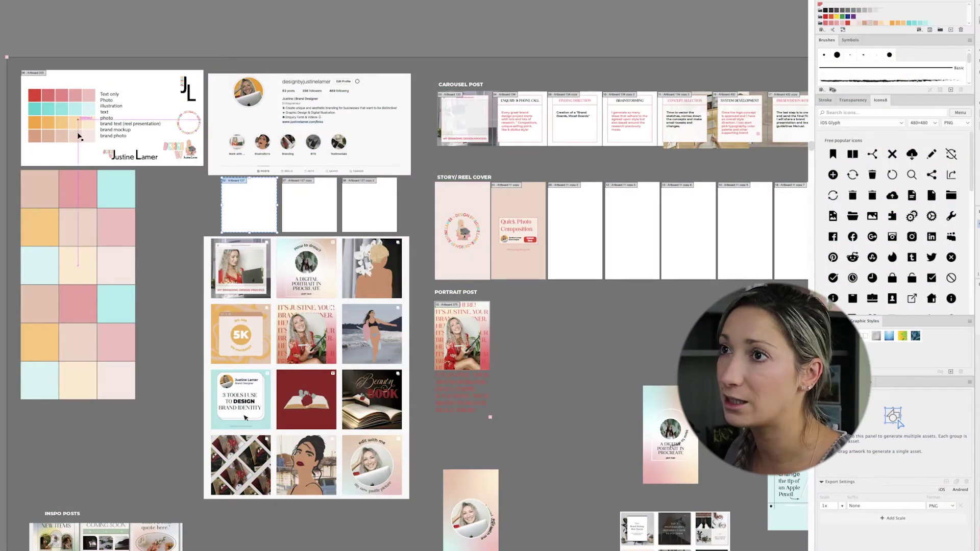
left_click(184, 235)
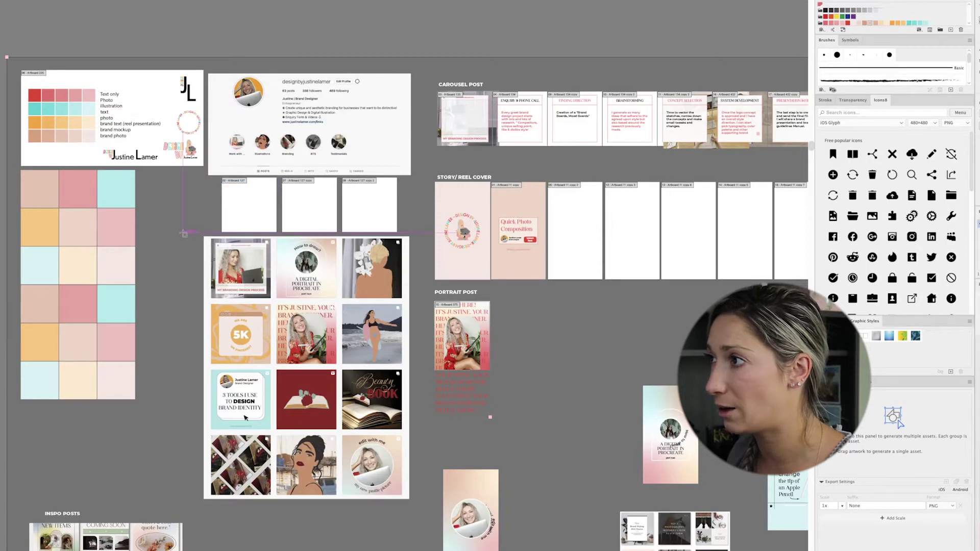
key("v")
left_click(310, 124)
key("Delete")
left_click(297, 365)
key("Delete")
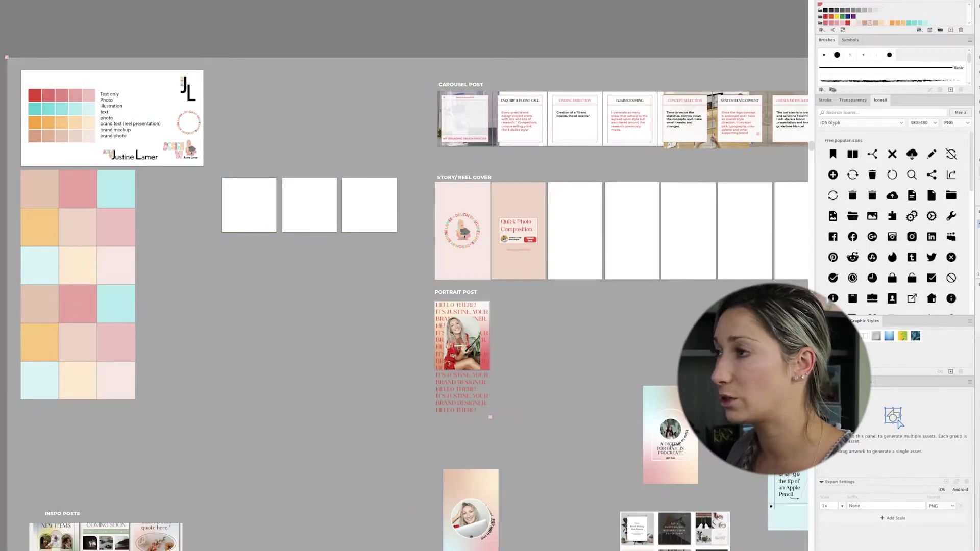
Switch to the browser's Instagram profile page and capture a screenshot of the profile header.
left_click(862, 549)
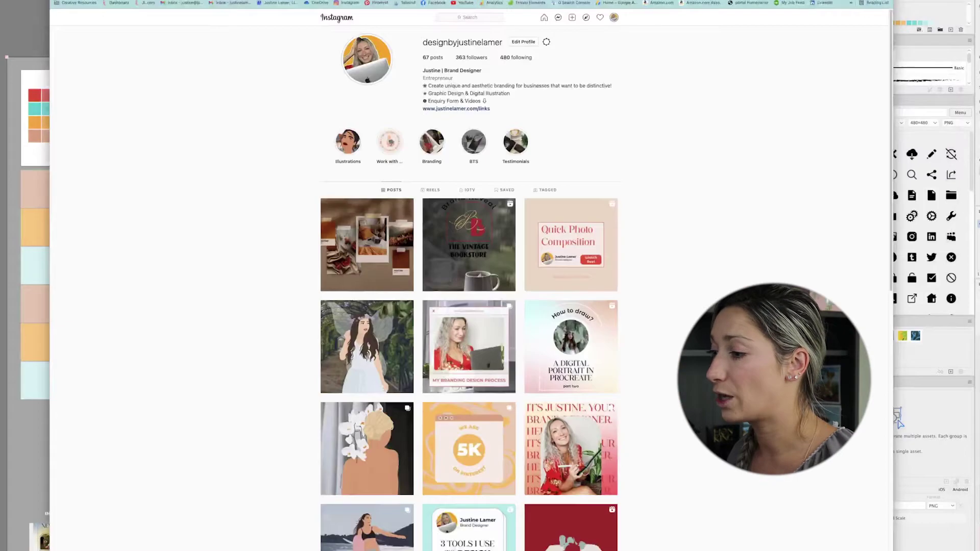
left_click_drag(368, 1, 250, 1)
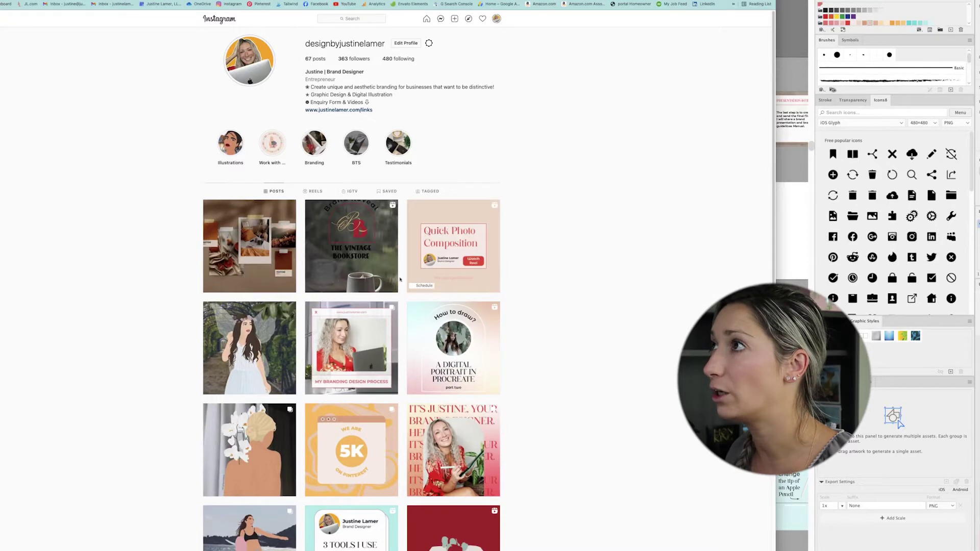
left_click_drag(530, 1, 557, 0)
scroll(642, 308, "down", 1)
scroll(642, 312, "up", 1)
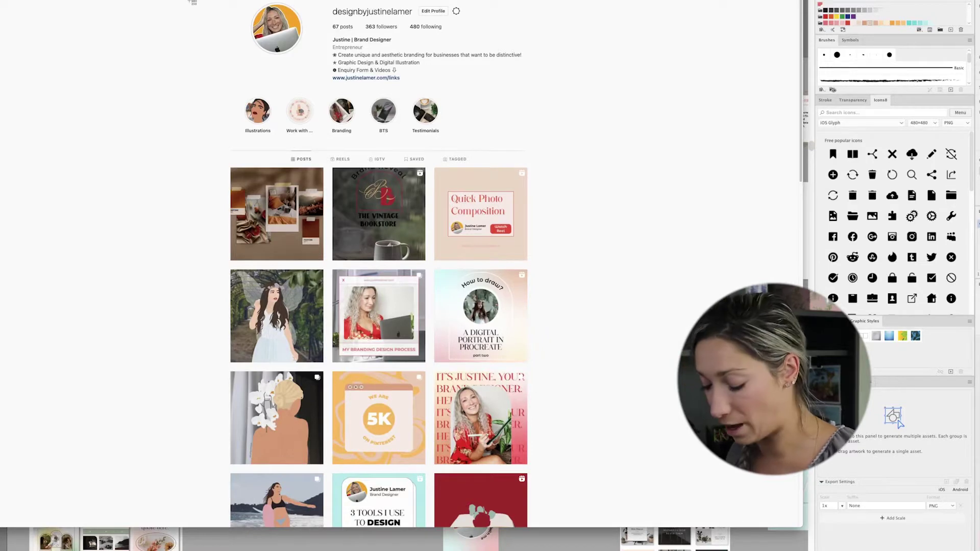
left_click_drag(192, 0, 561, 166)
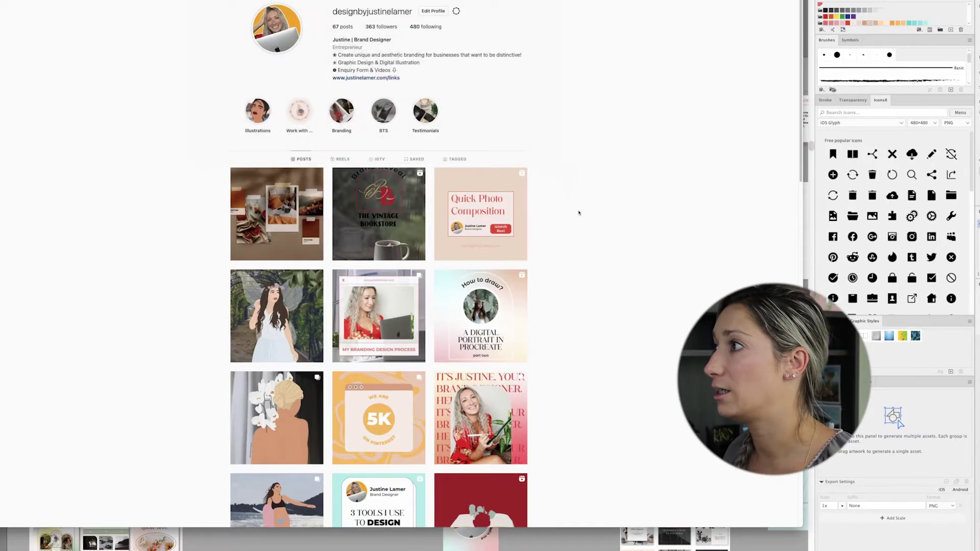
Capture a screenshot of the first four rows of Instagram posts and switch back to Illustrator.
scroll(578, 214, "down", 3)
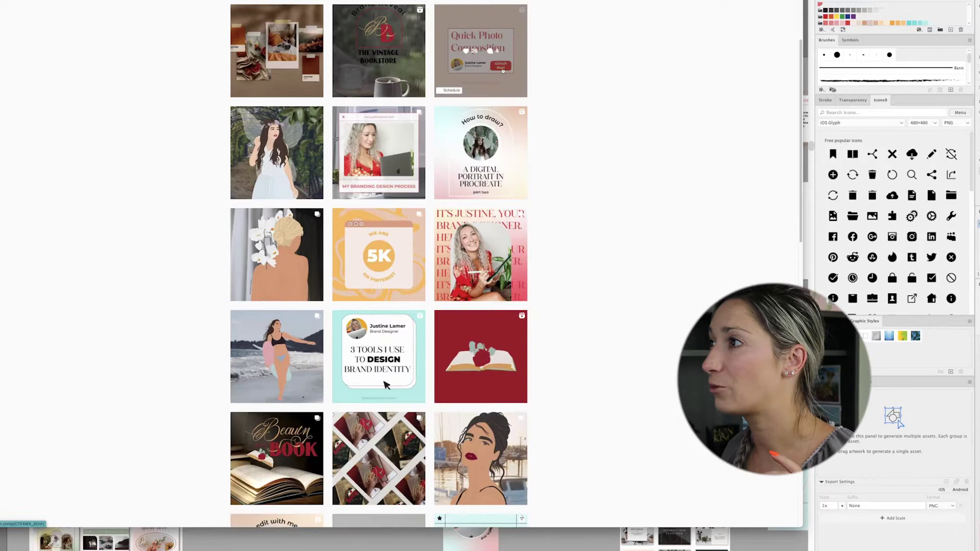
scroll(166, 199, "up", 1)
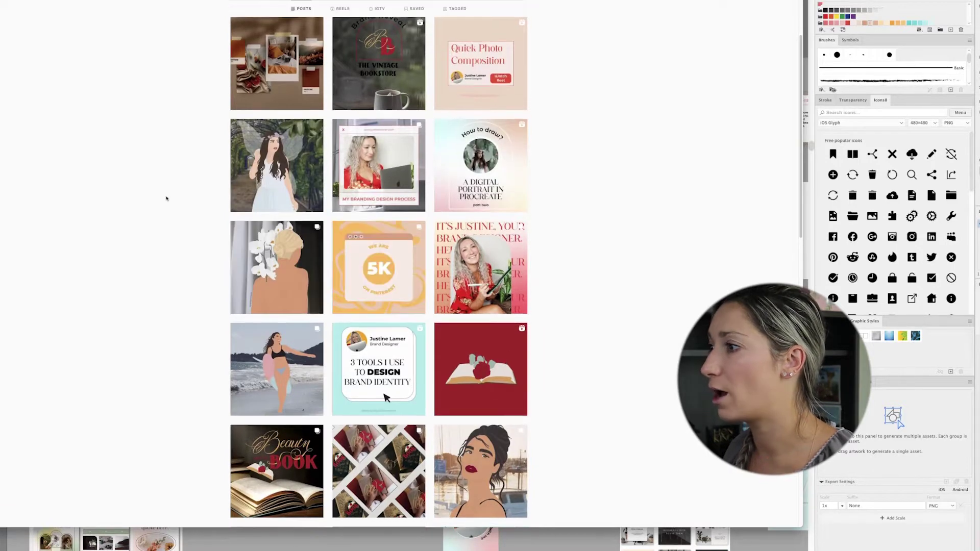
key("super+shift+4")
left_click_drag(200, 13, 559, 428)
key("super+Tab")
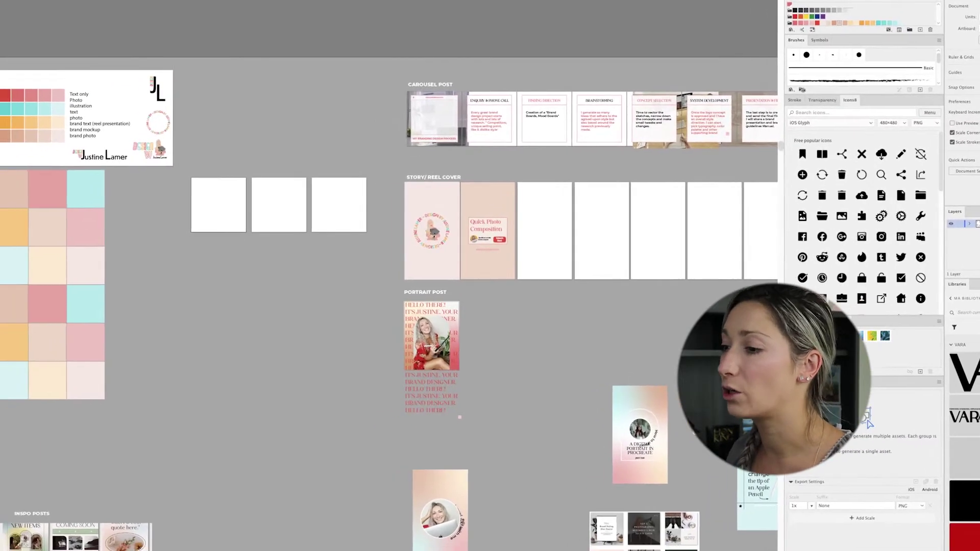
Place the new profile header and feed screenshots on the canvas near the three blank artboards.
left_click_drag(979, 120, 364, 256)
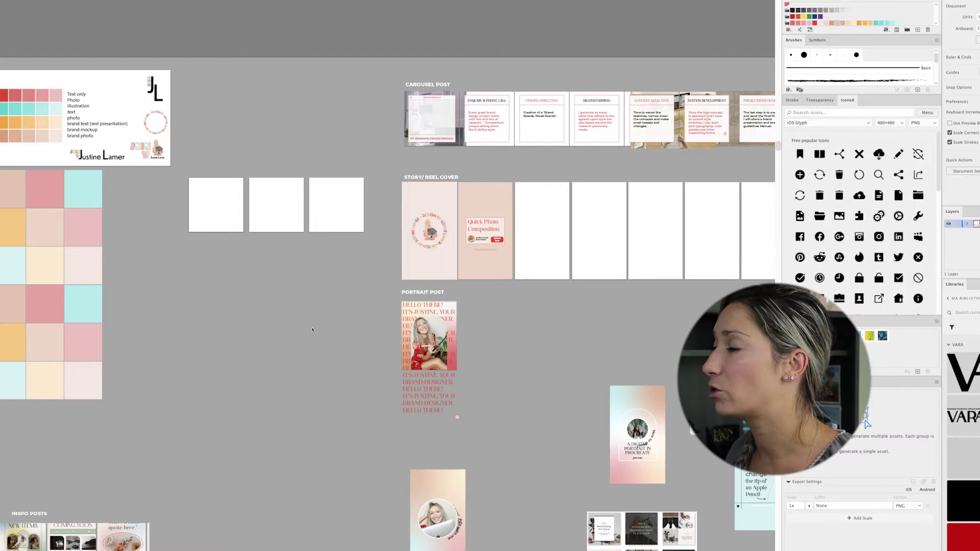
left_click_drag(320, 353, 324, 359)
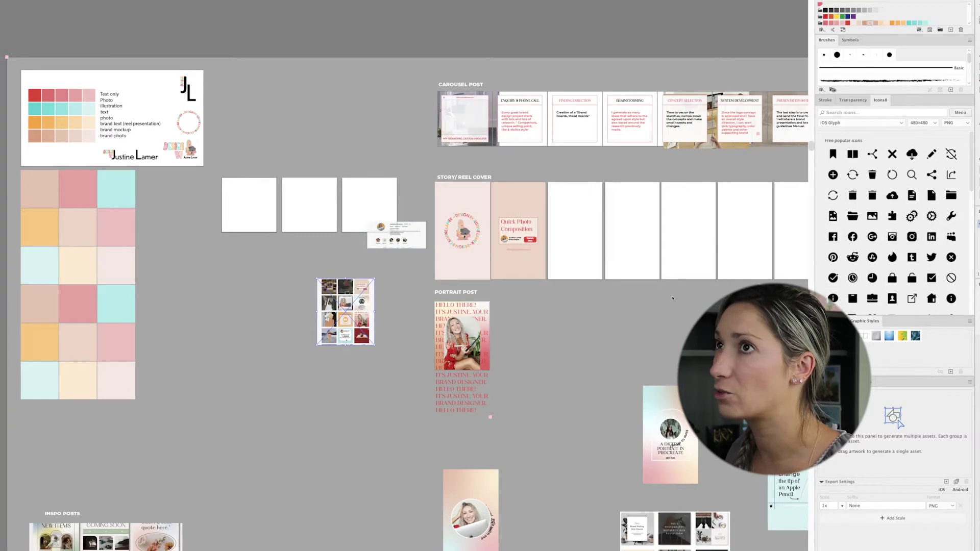
left_click(394, 354)
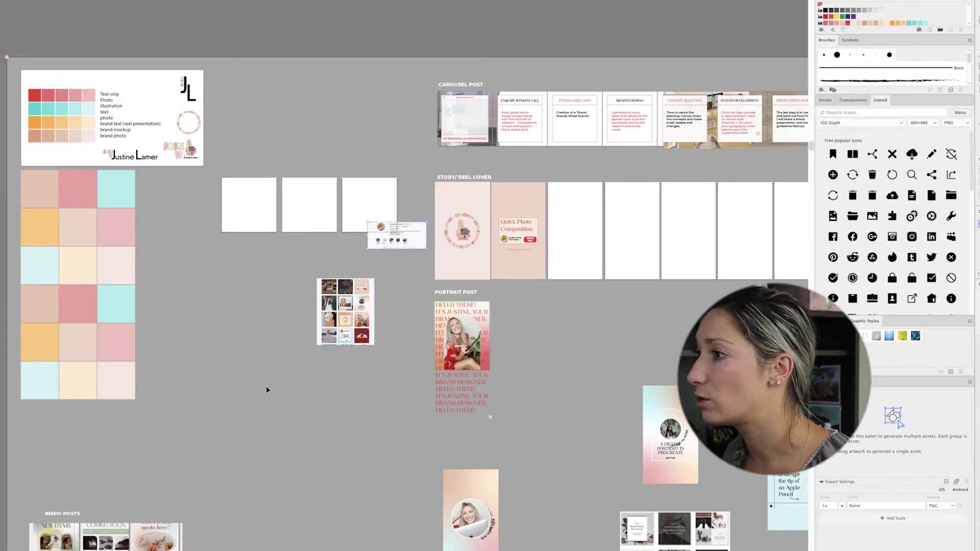
Enlarge the profile header screenshot above the three blank artboards and the feed screenshot beneath them.
left_click_drag(424, 238, 292, 123)
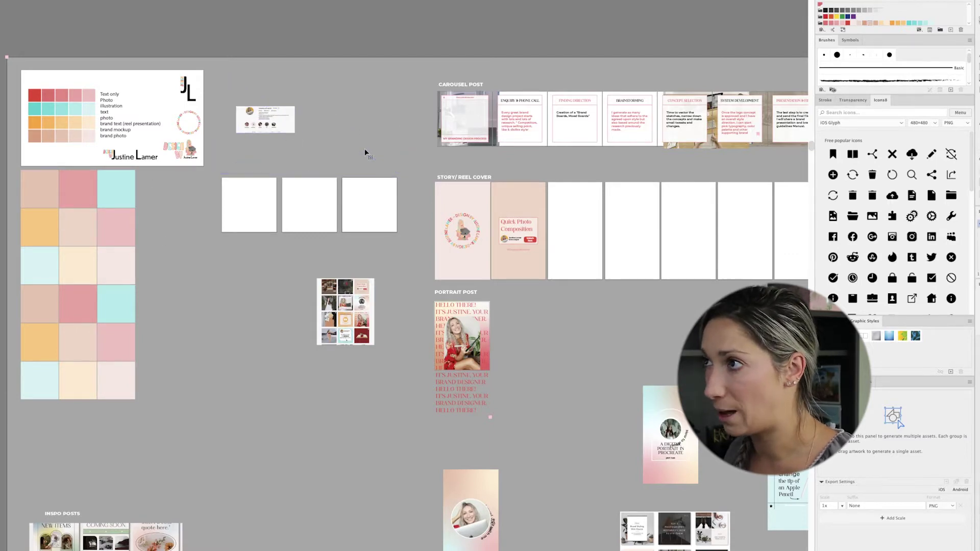
left_click(301, 167)
left_click_drag(297, 133, 454, 211)
left_click_drag(374, 172, 339, 130)
left_click(351, 303)
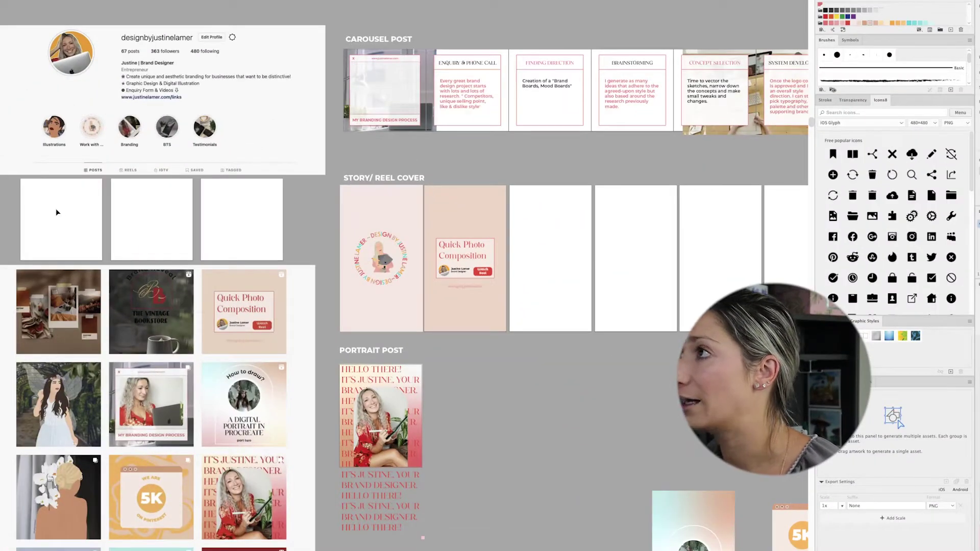
Delete all the existing artwork from the carousel post row, leaving its seven artboards blank.
scroll(267, 224, "right", 5)
scroll(267, 223, "up", 2)
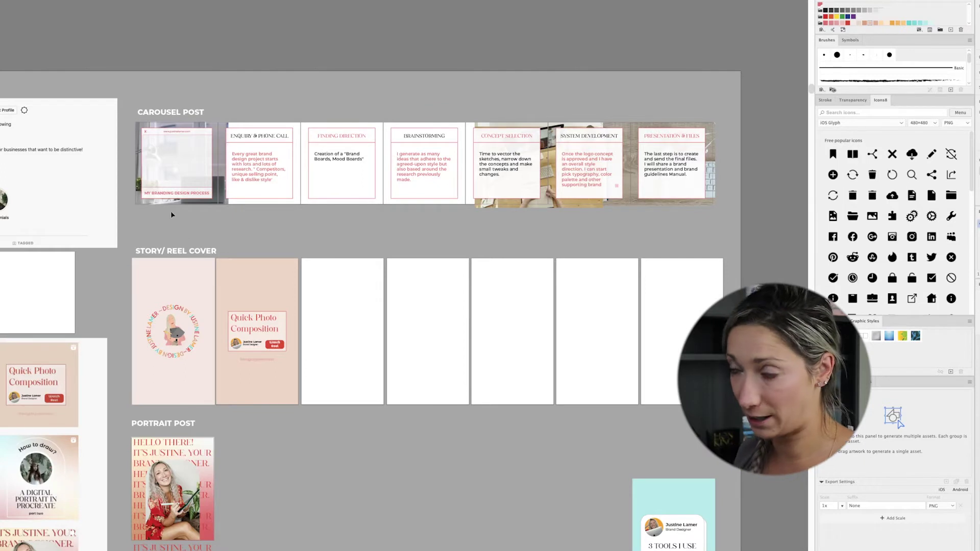
left_click_drag(329, 179, 721, 155)
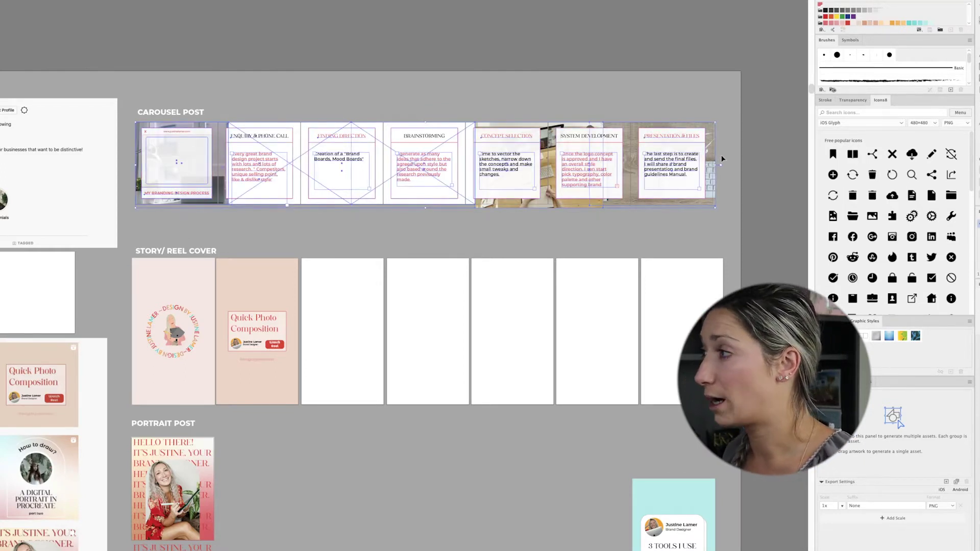
key("Delete")
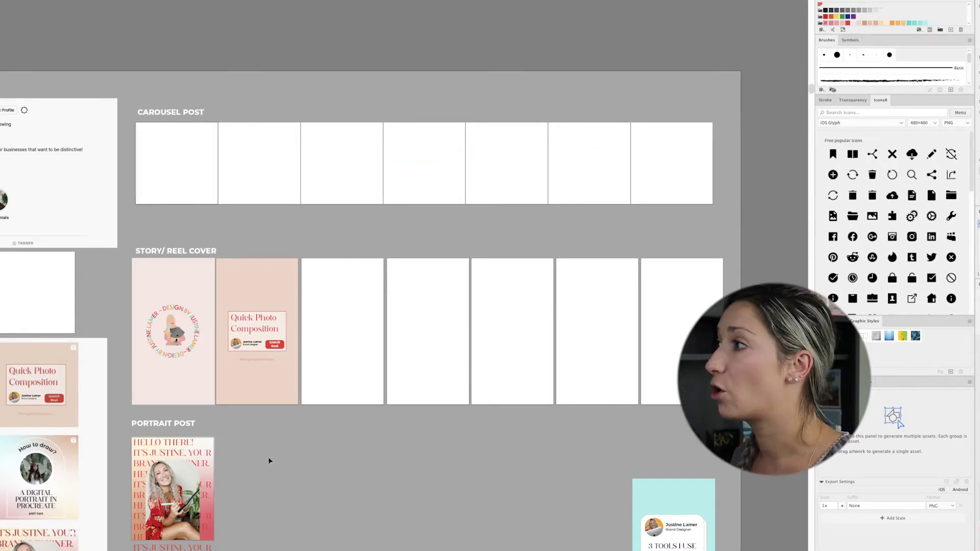
Duplicate the circular logo illustration from the first story cover across the seam between the first two carousel artboards.
left_click(176, 335)
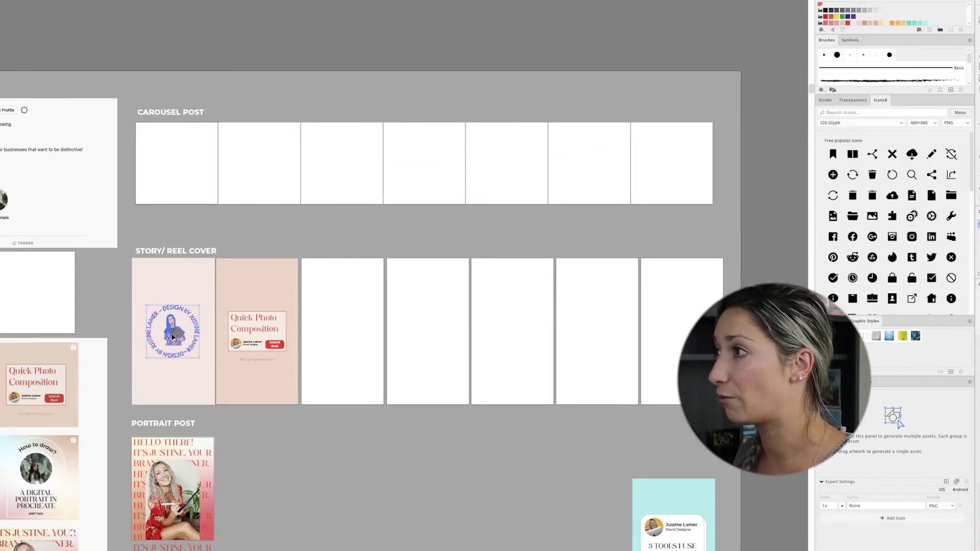
left_click_drag(178, 337, 218, 166)
left_click(213, 233)
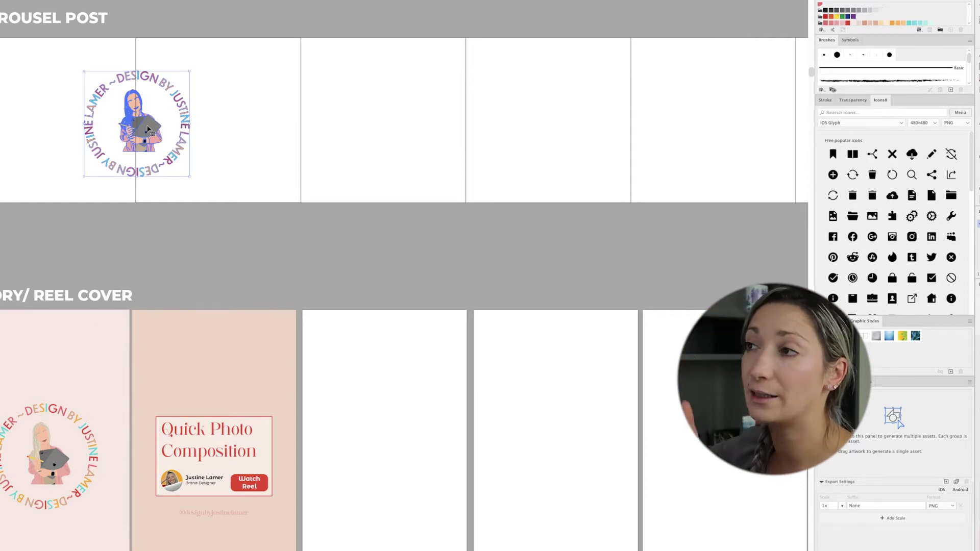
left_click(182, 255)
scroll(182, 255, "down", 2)
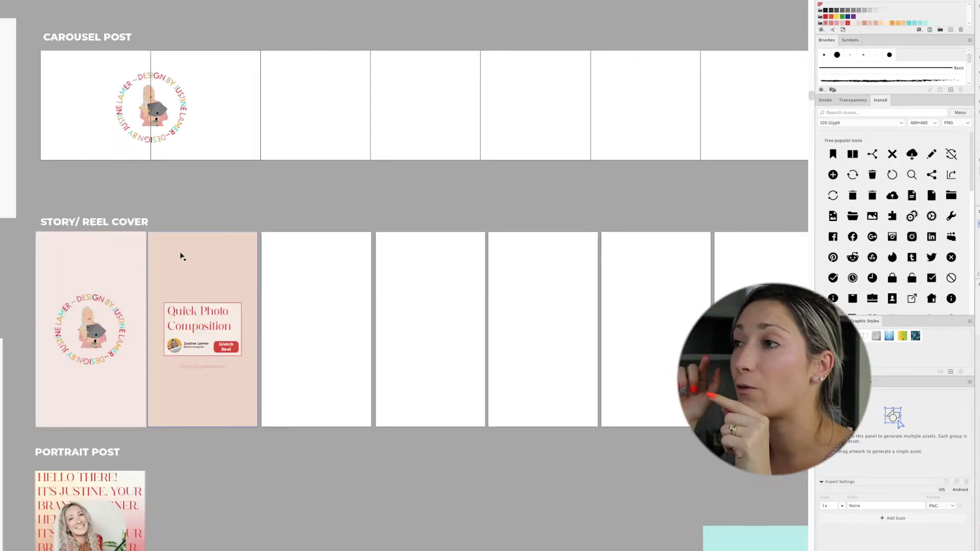
Delete the logo copy that spans the first two carousel artboards.
scroll(197, 245, "right", 3)
scroll(212, 169, "down", 2)
scroll(230, 143, "left", 5)
scroll(240, 130, "up", 1)
left_click(274, 111)
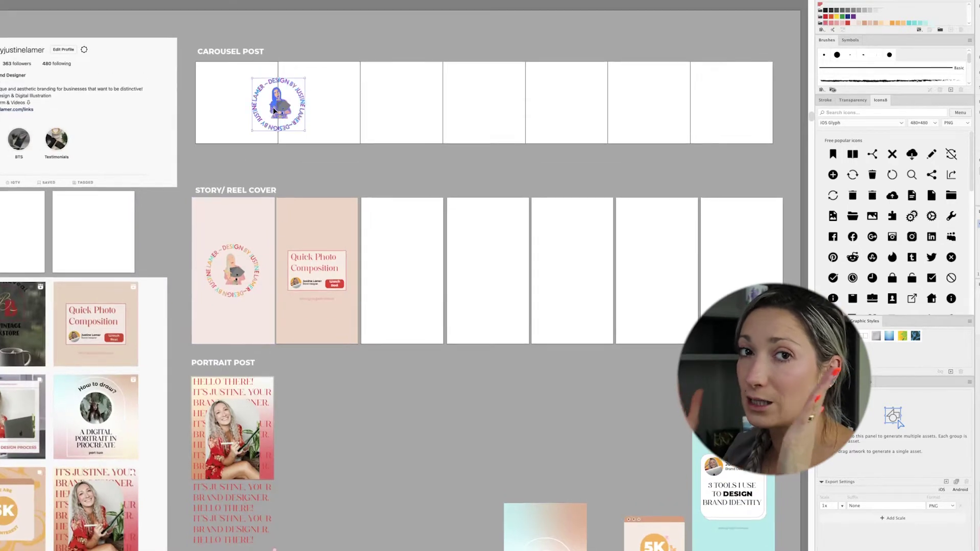
key("Delete")
scroll(274, 110, "up", 1)
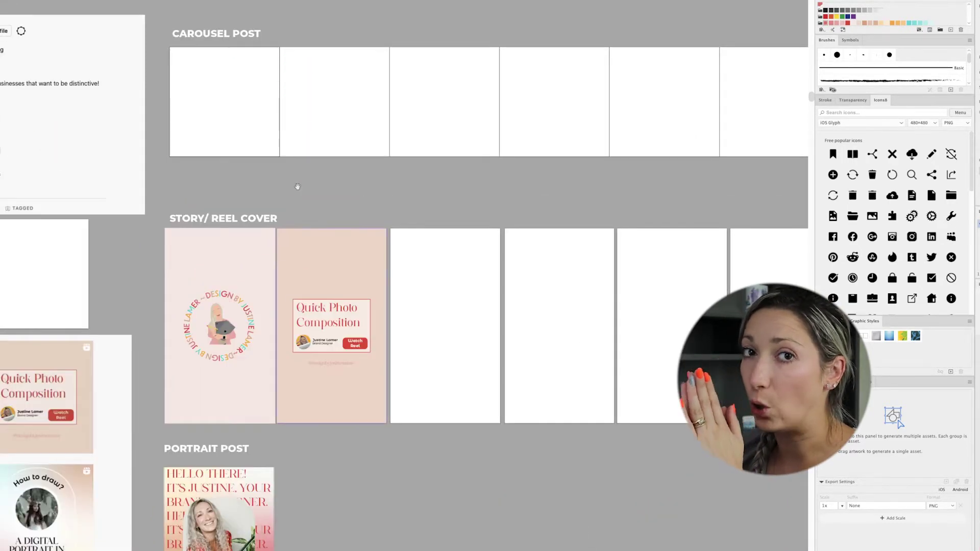
left_click_drag(297, 187, 241, 137)
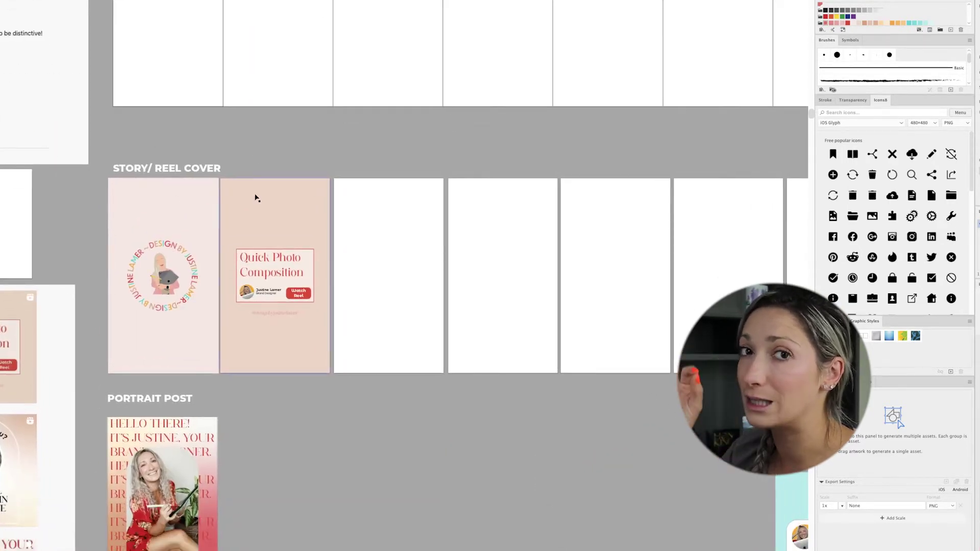